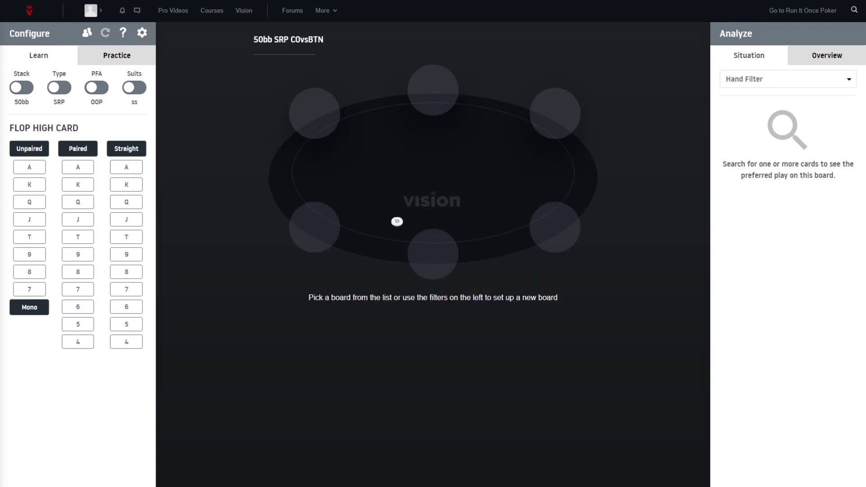
Step: Set the pot type to 3bP and load the ten-high straight flop T-9-6
left_click(43, 87)
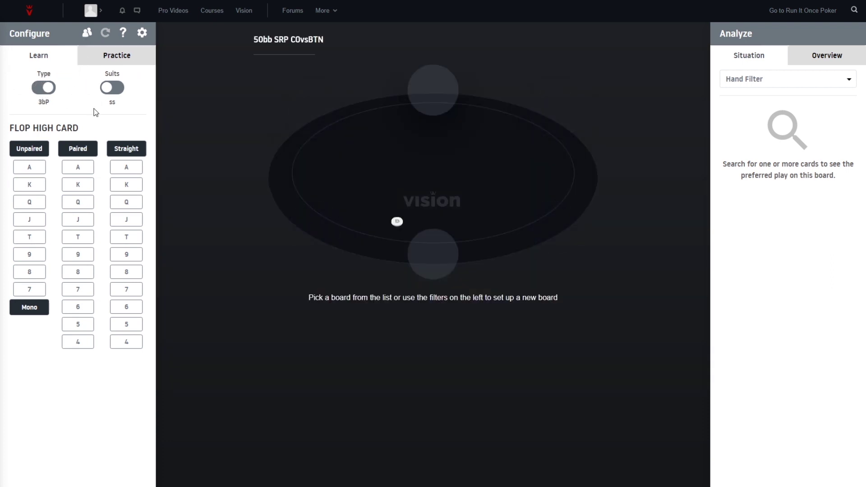
left_click(126, 237)
left_click(120, 275)
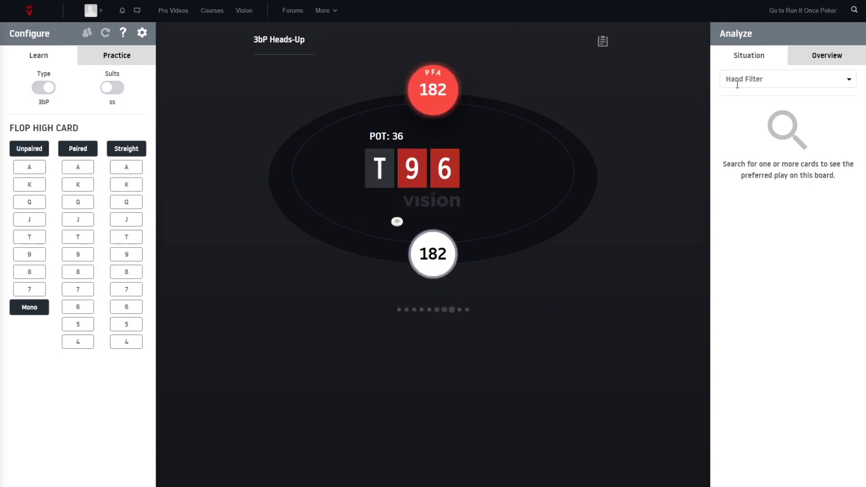
Step: Filter the hands by AKKQ and expand the first suit group to examine its broadway subcategories
left_click(724, 87)
type("A")
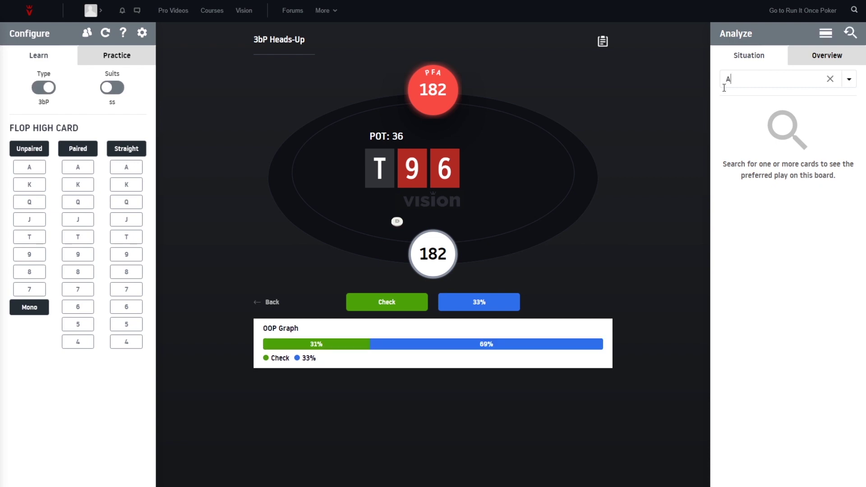
type("KKQ")
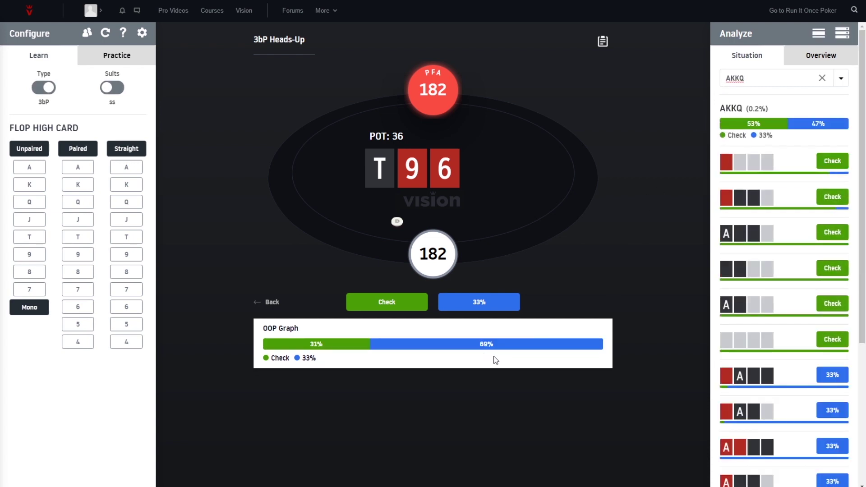
left_click(750, 168)
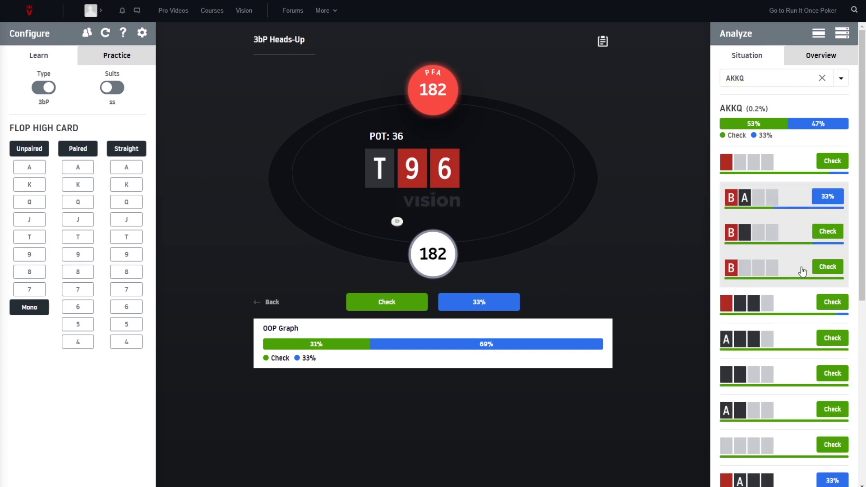
mouse_move(774, 283)
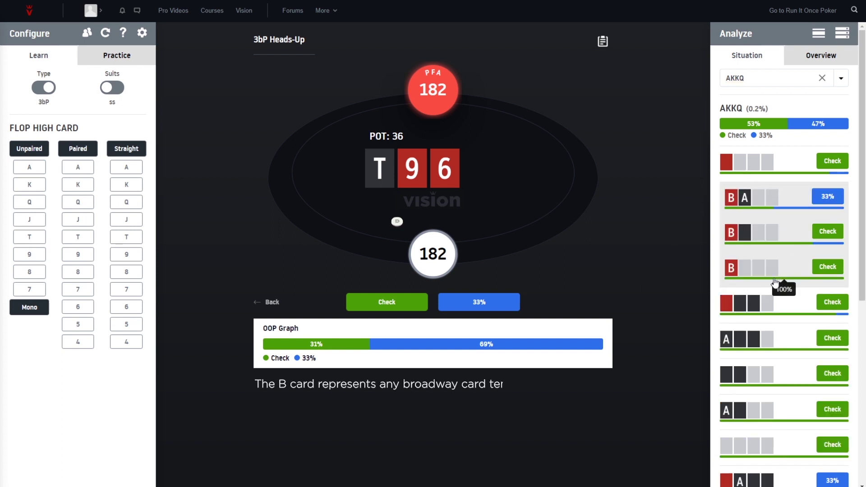
Step: Play the line check, check on the flop, ace of diamonds turn, and a 75% bet
left_click(408, 304)
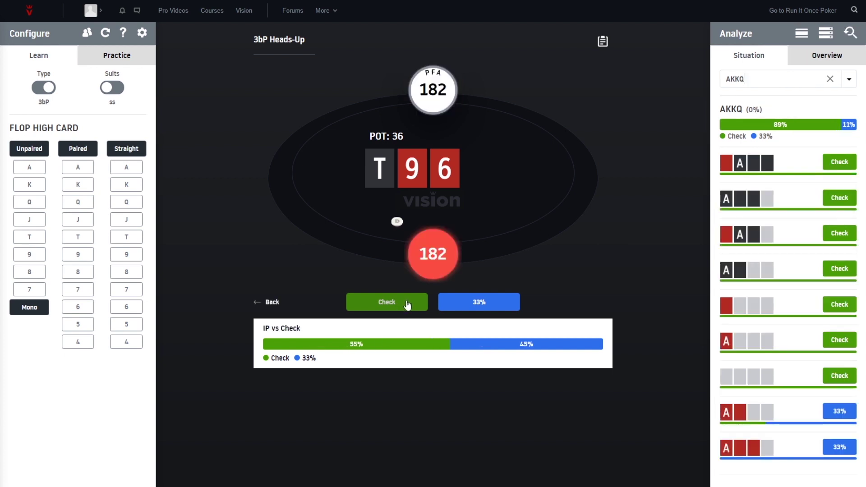
left_click(407, 306)
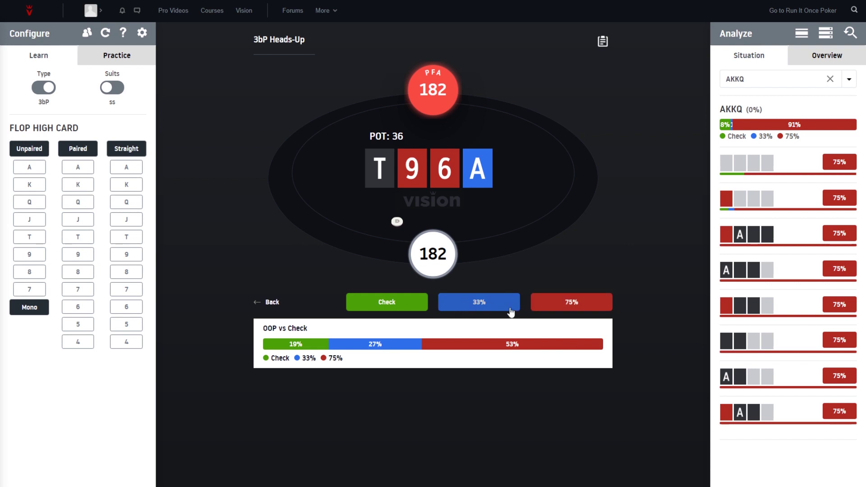
left_click(542, 311)
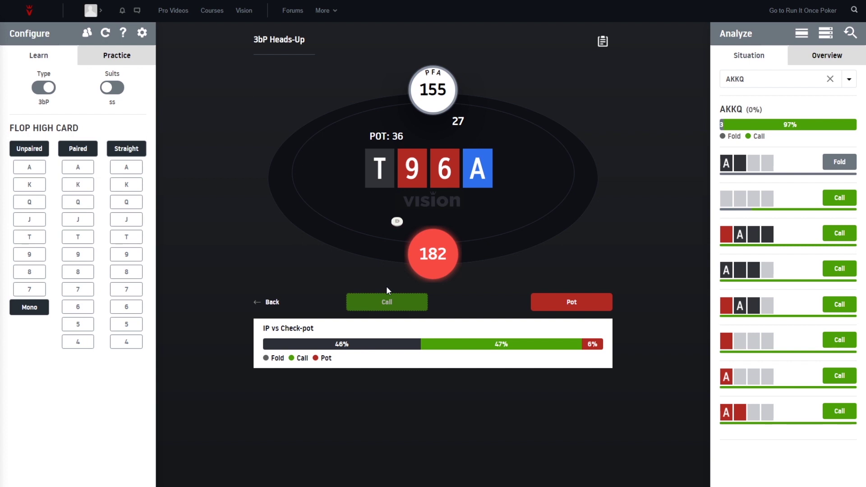
Step: Call the turn bet, save the spot's .ahk file, and run Ts9h6hAd.ahk with MonkerSolver open
left_click(404, 306)
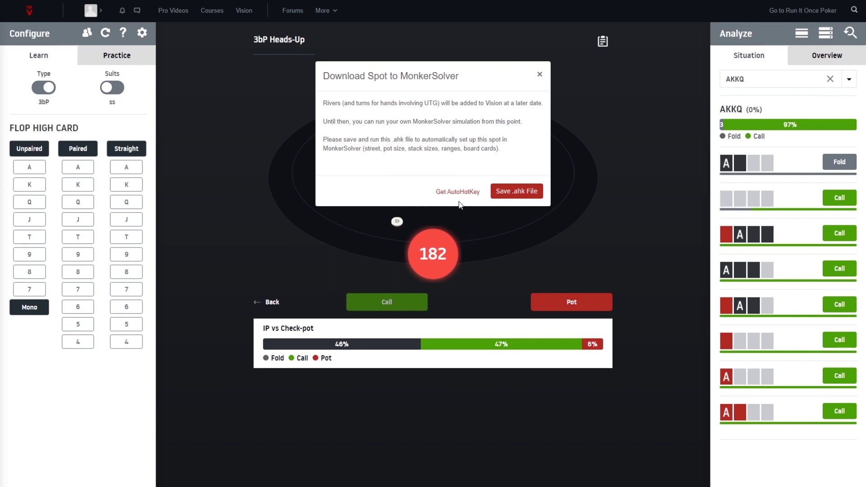
left_click(504, 195)
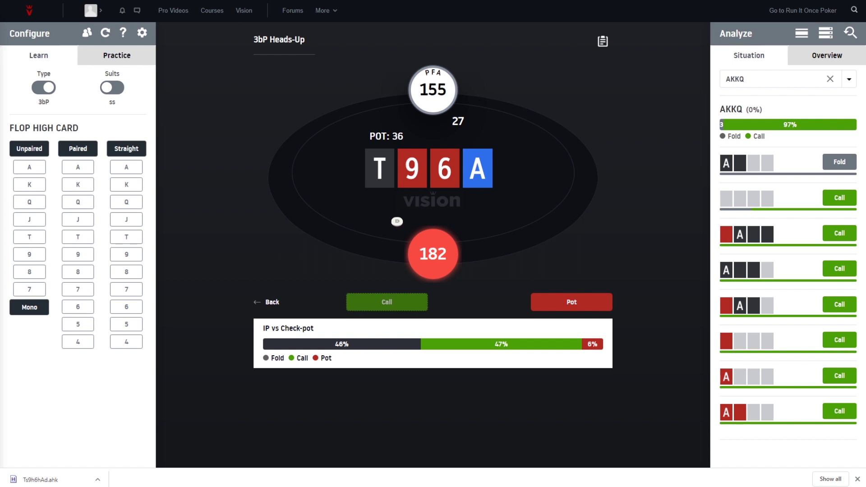
key("alt+Tab")
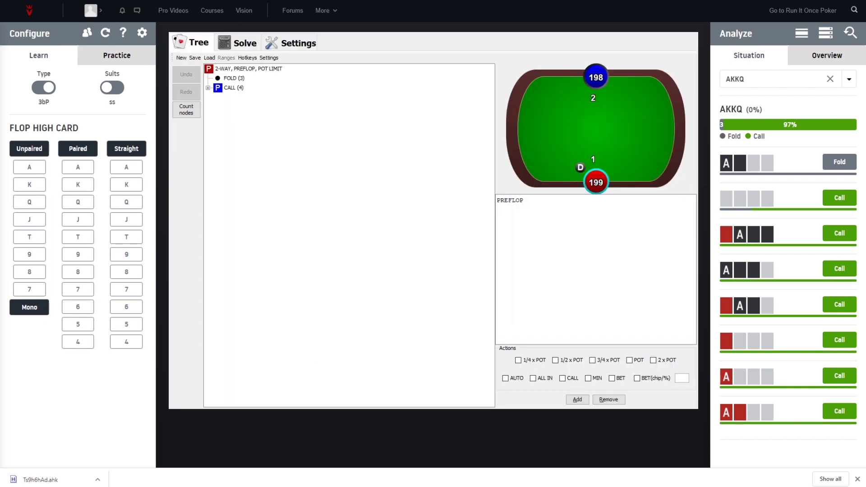
left_click(67, 478)
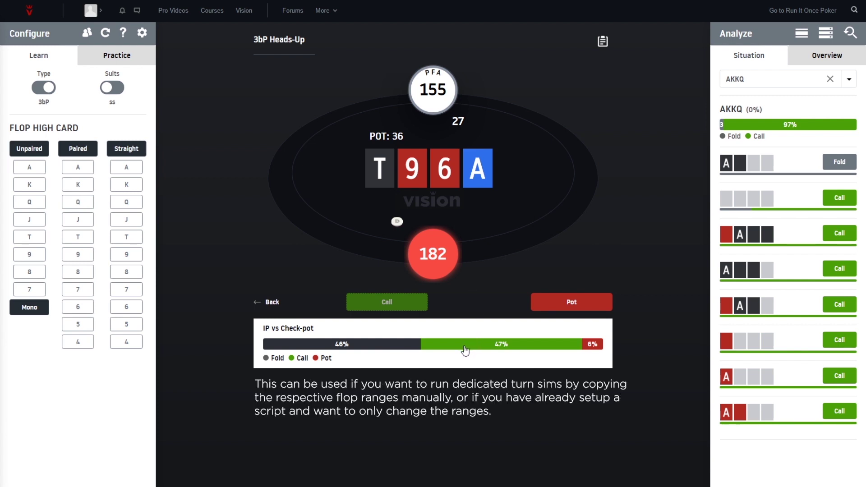
Step: Copy the Call range from the IP vs Check-pot graph and paste it as the BTN range in MonkerSolver
left_click(447, 351)
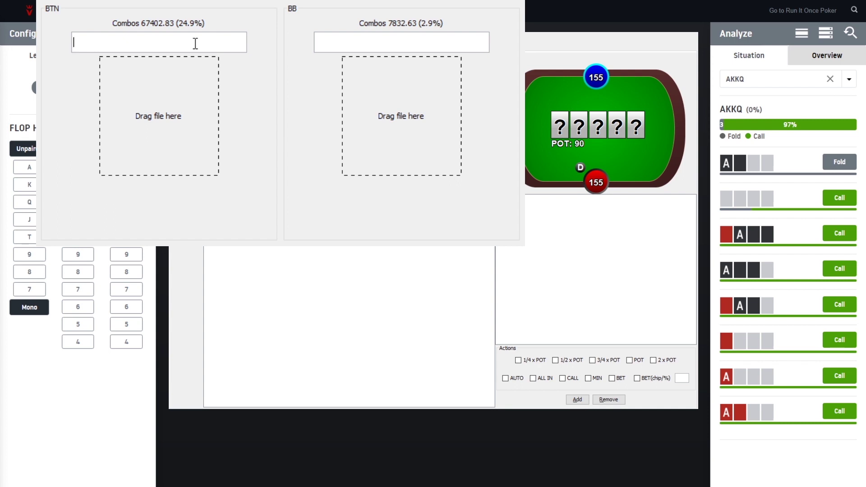
key("ctrl+v")
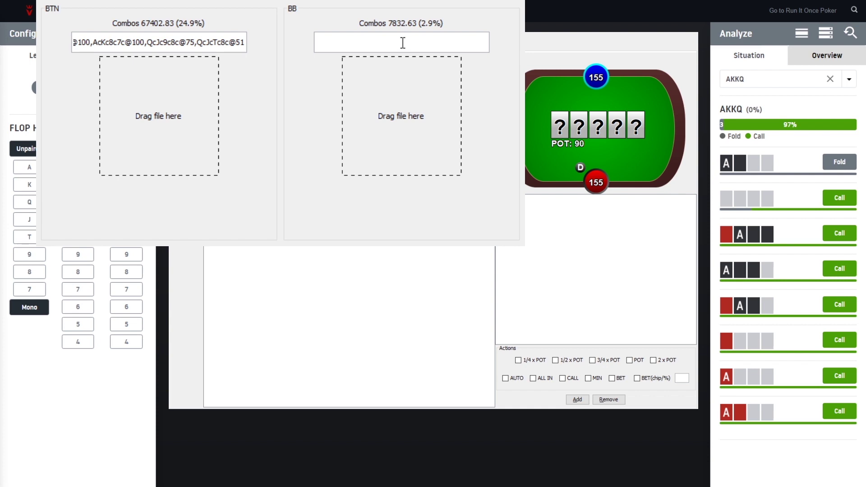
left_click(513, 2)
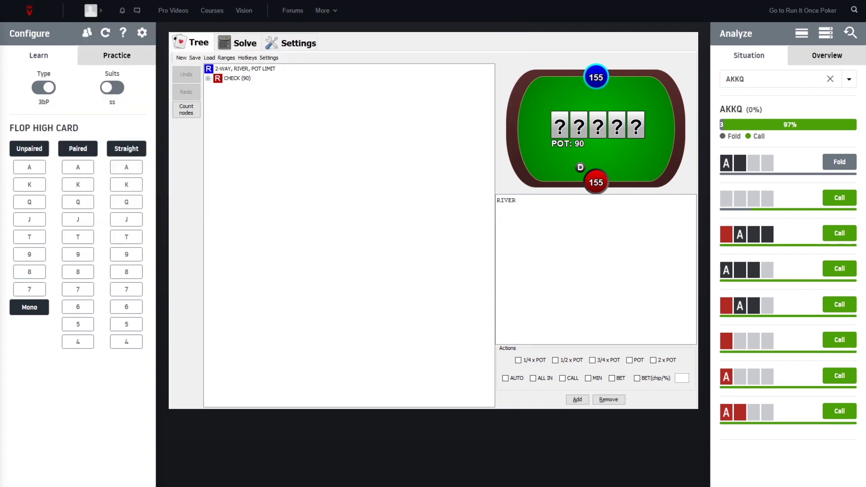
Step: Add the actions 33%,100%;100% to all nodes of the river tree with a custom filter
left_click(246, 69)
right_click(246, 69)
mouse_move(269, 76)
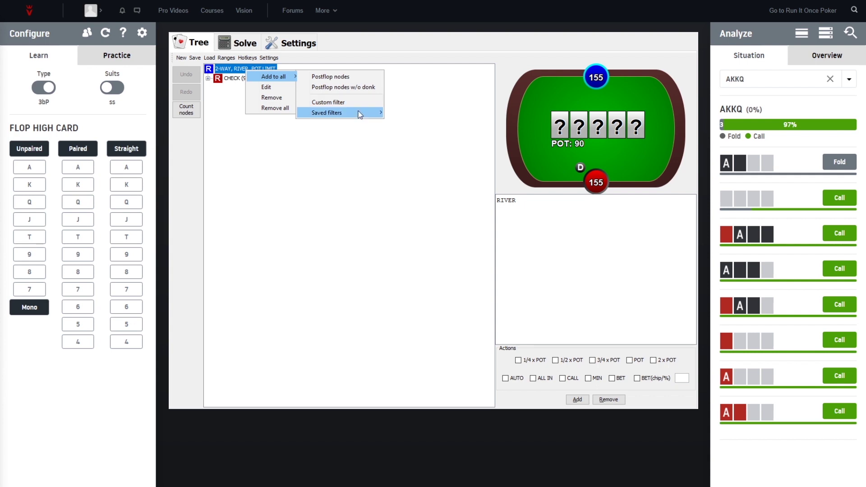
mouse_move(361, 115)
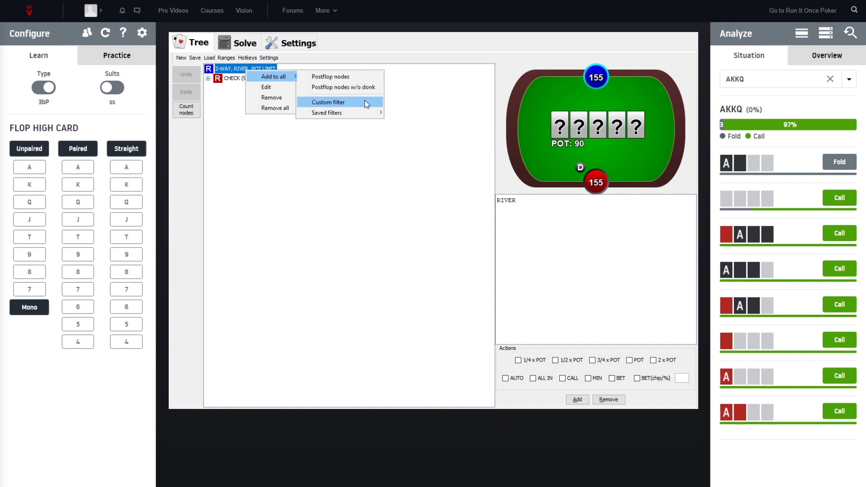
left_click(365, 103)
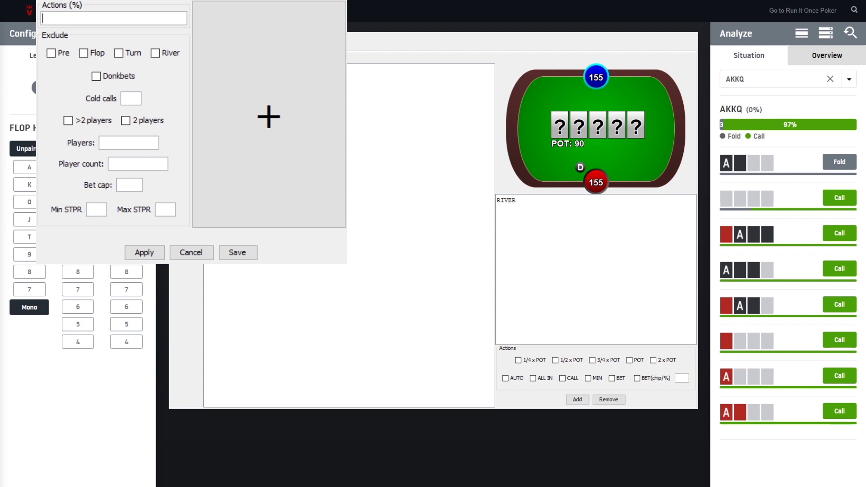
type("33%,100%;100%")
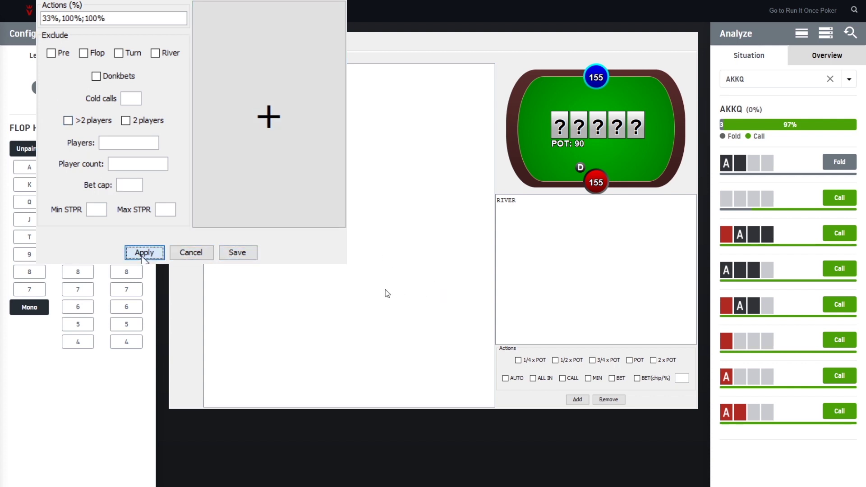
left_click(143, 255)
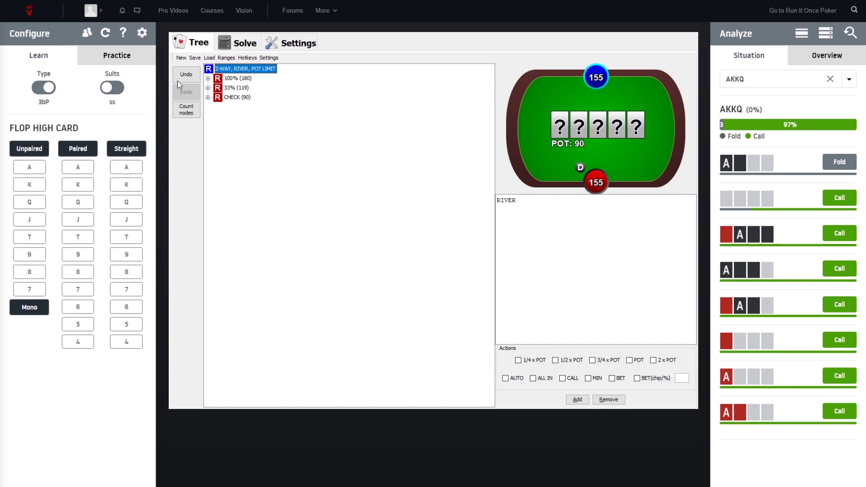
Step: Add the king of spades as the river card on the solve board and start the solve
left_click(246, 43)
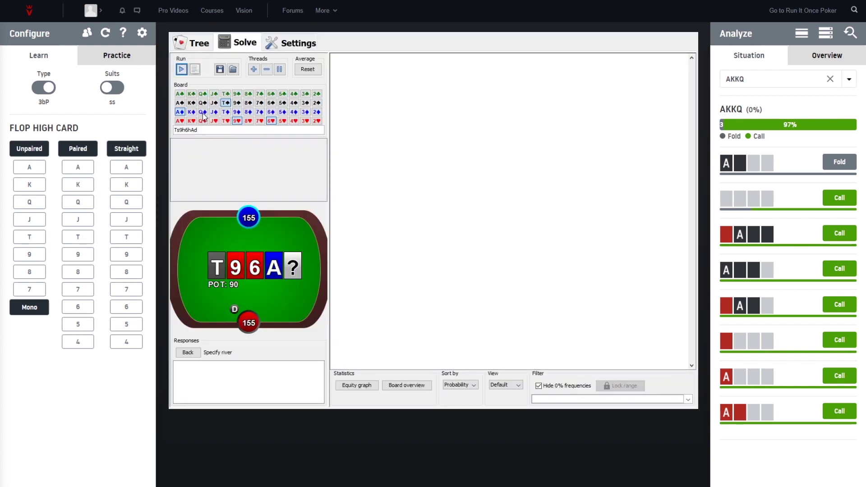
left_click(190, 103)
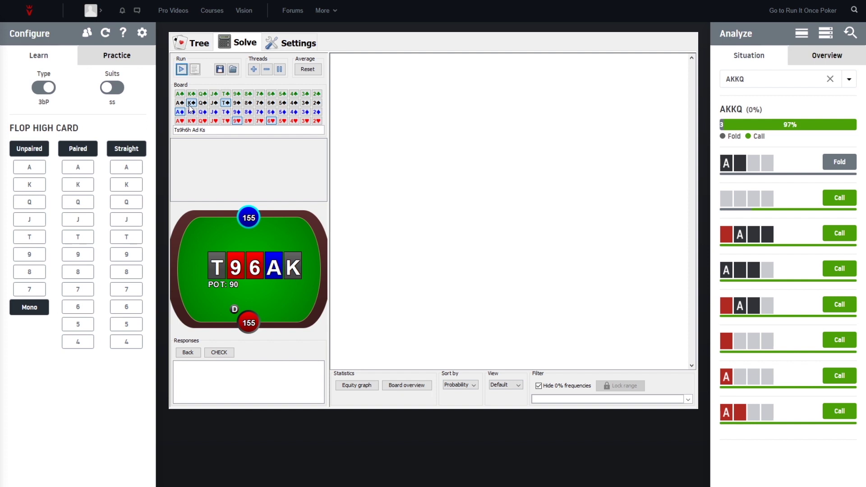
left_click(181, 72)
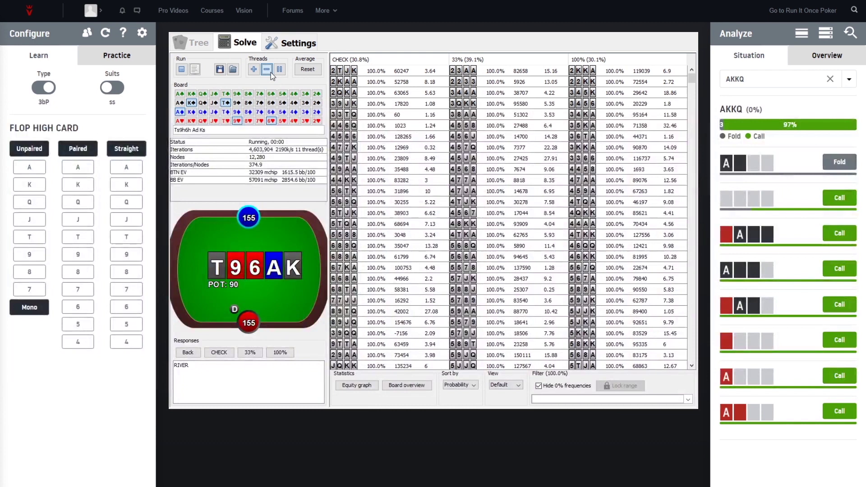
Step: Reduce the running solve to 5 threads and stop it
left_click(270, 73)
left_click(271, 72)
left_click(271, 72)
left_click(271, 72)
left_click(271, 72)
left_click(271, 72)
left_click(182, 73)
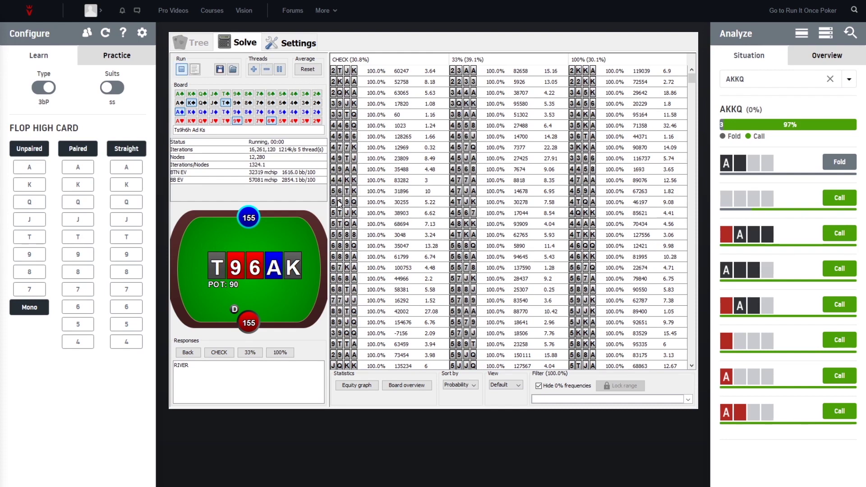
key("Escape")
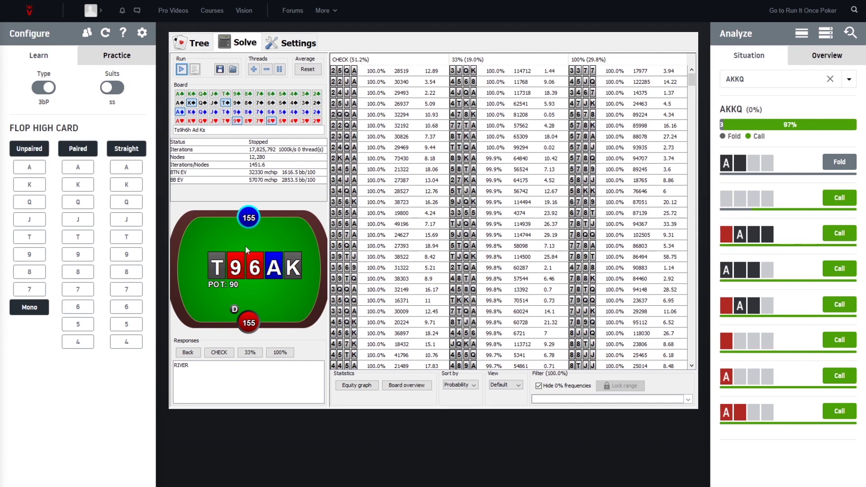
Step: Set the river abstraction to Large and run the solve again
left_click(291, 43)
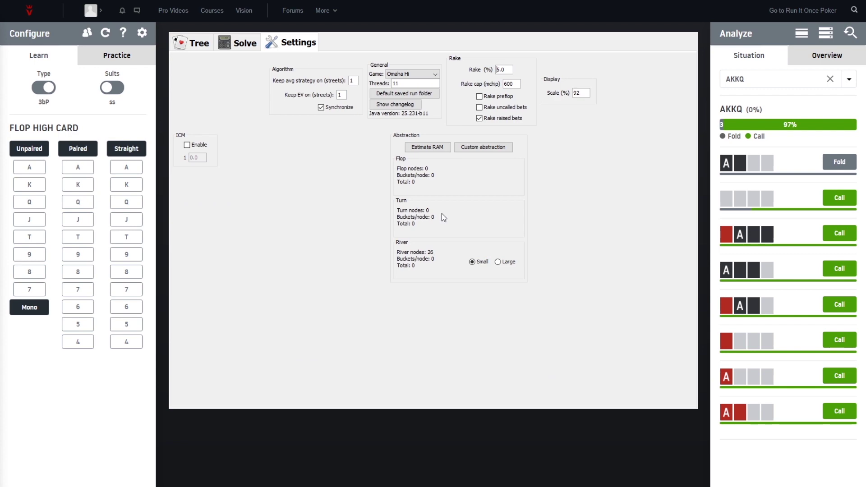
left_click(506, 262)
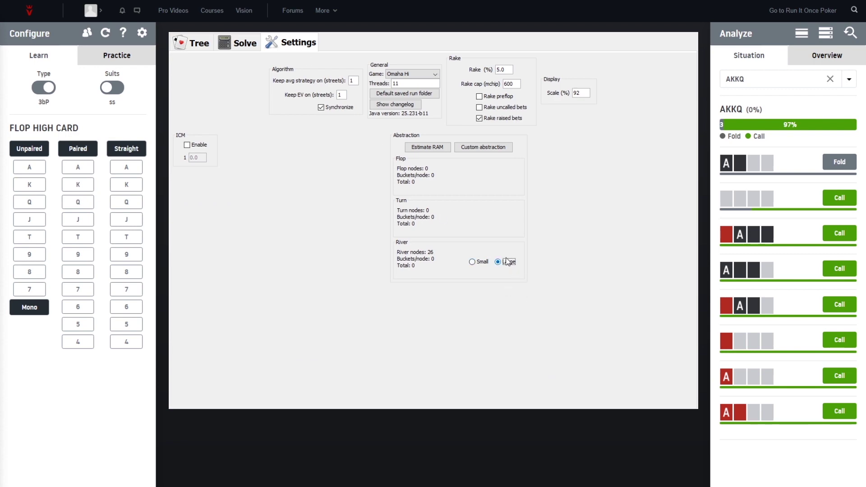
left_click(247, 47)
left_click(185, 71)
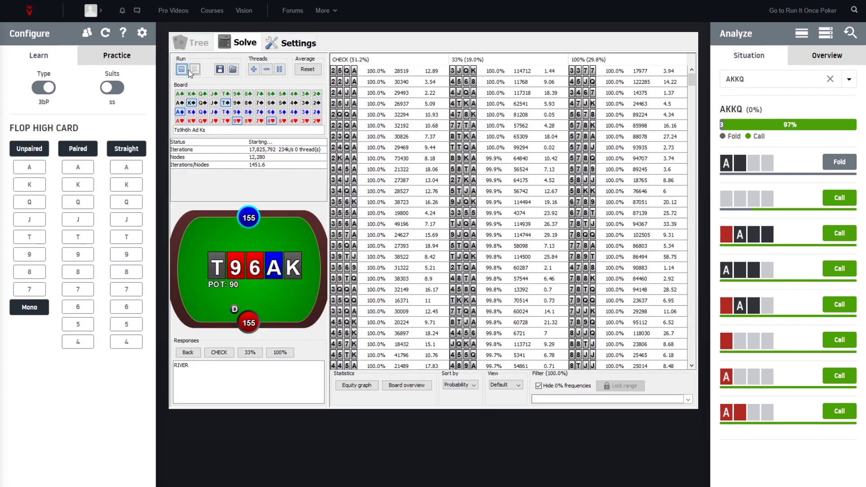
Step: Reduce the restarted large-abstraction solve to 6 threads
left_click(267, 71)
left_click(267, 71)
left_click(267, 71)
left_click(267, 71)
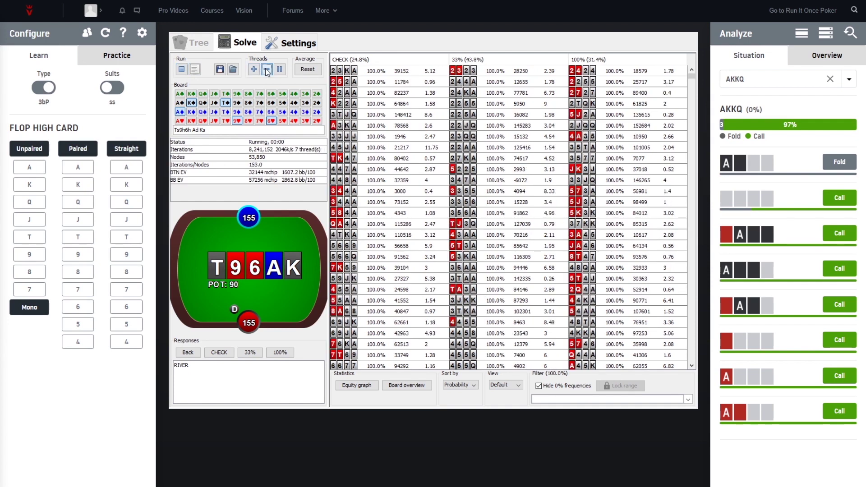
left_click(267, 72)
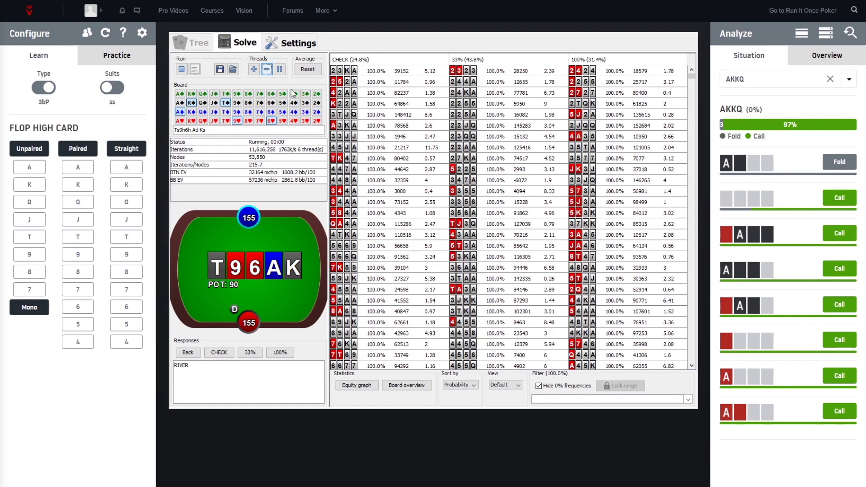